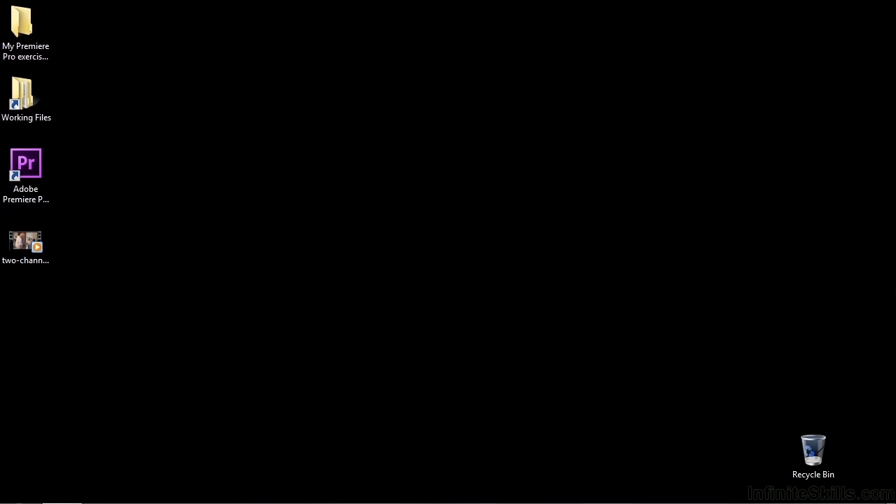
- Open 1705-breaking out mono.prproj from the Working Files projects folder in Premiere Pro
double_click(28, 106)
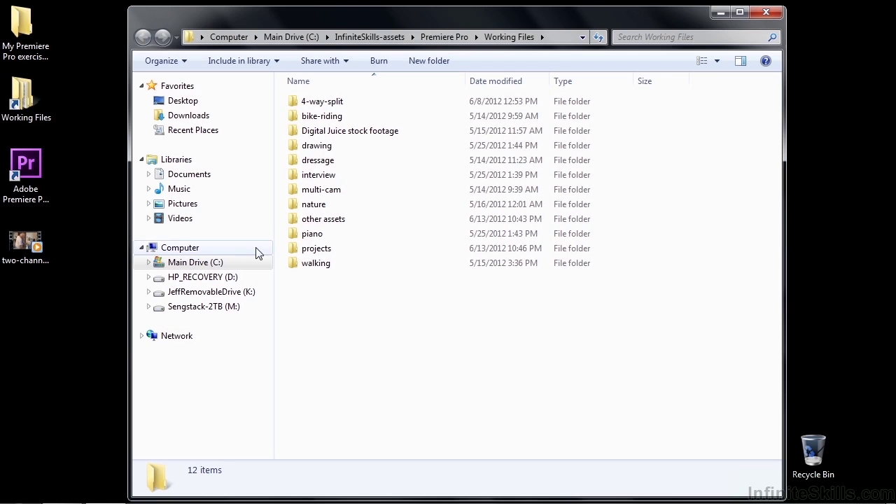
double_click(317, 248)
drag(776, 162, 790, 437)
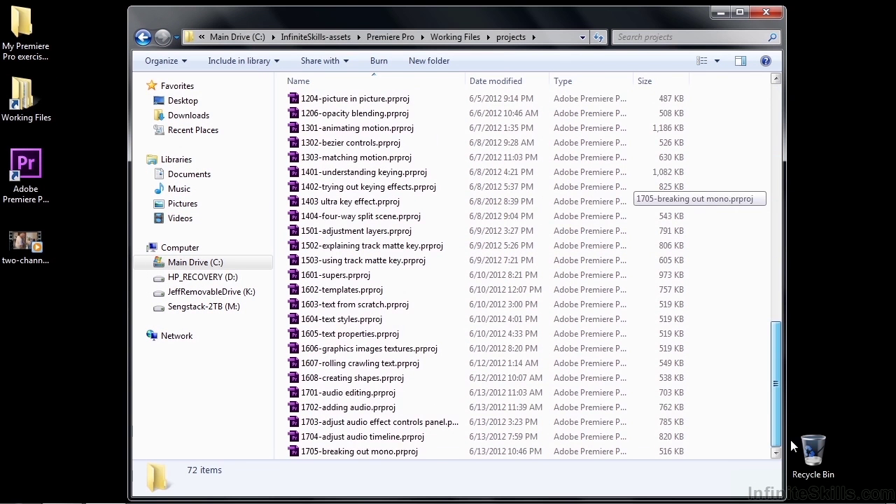
double_click(340, 451)
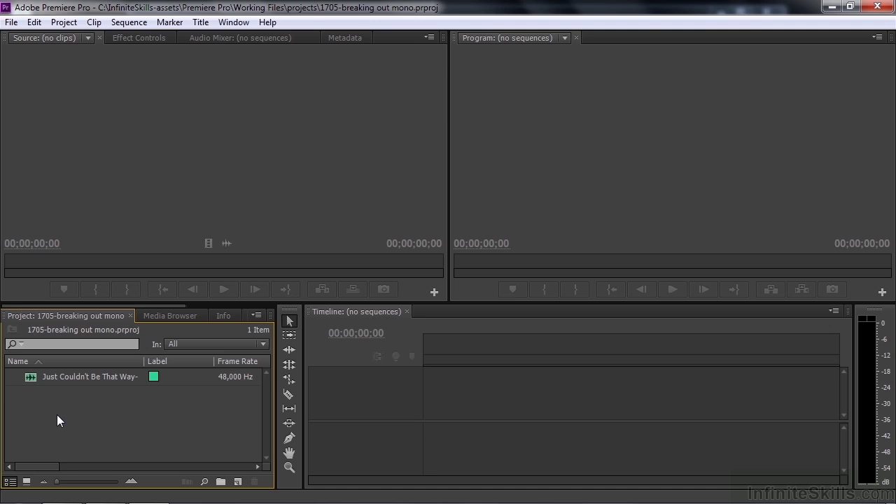
- Import two-channel-example.MTS from the Desktop into the project
double_click(57, 420)
double_click(519, 156)
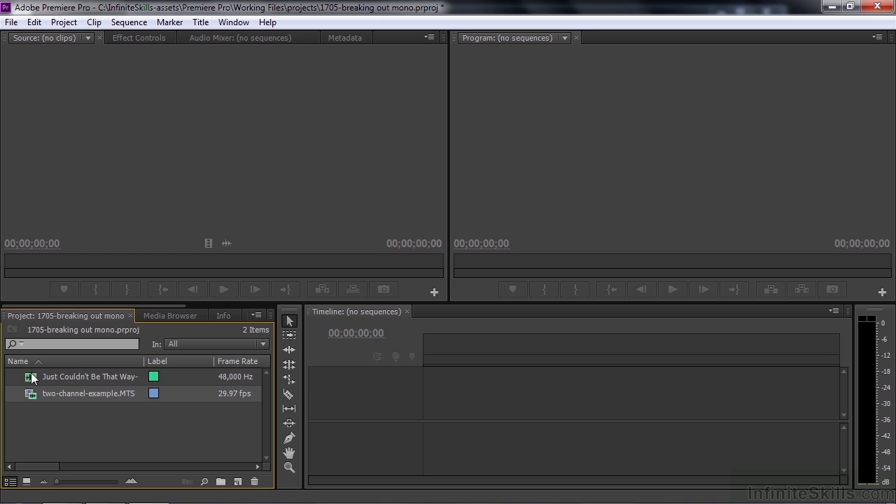
- Apply Clip > Audio Options > Breakout to Mono to two-channel-example.MTS
click(93, 23)
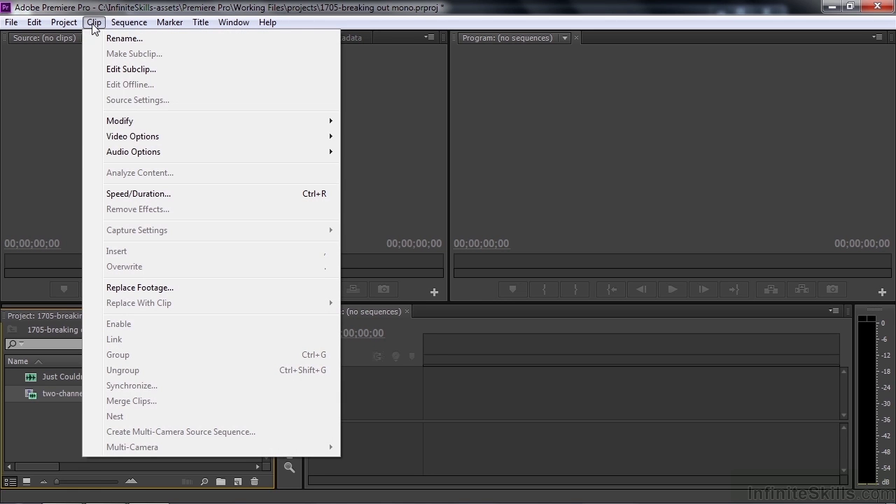
mouse_move(147, 155)
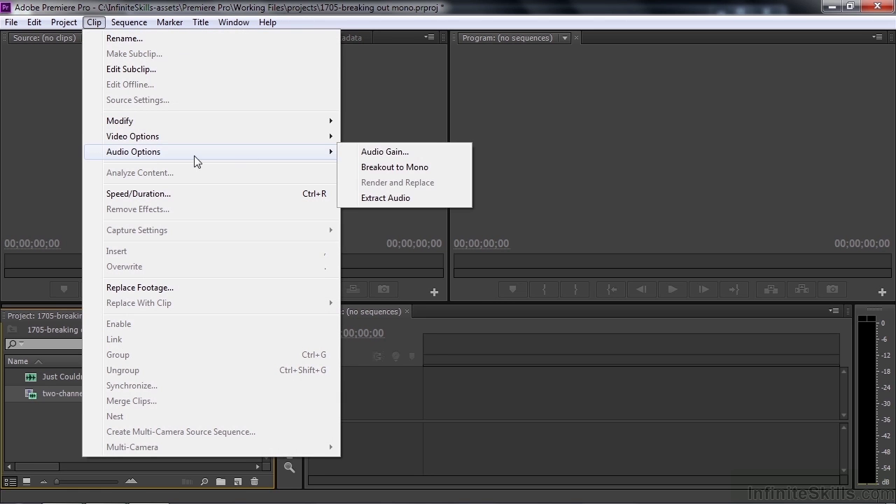
click(420, 170)
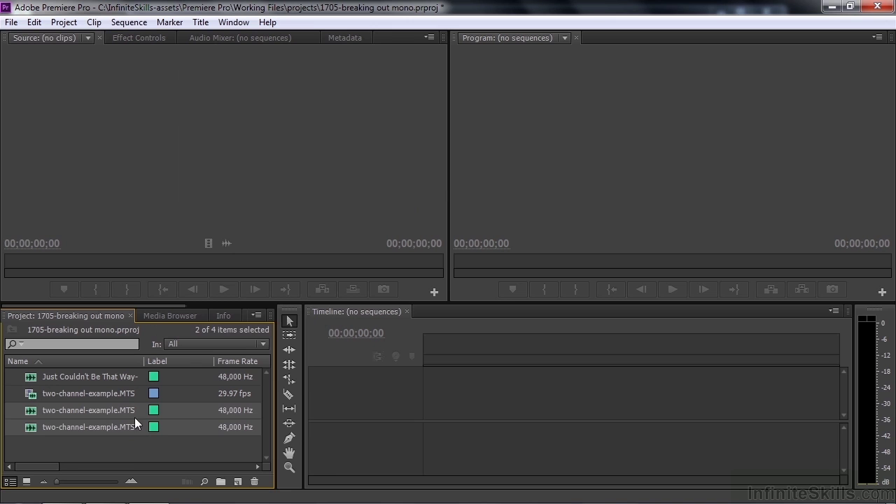
- Preview the new Left and Right mono clips in the Source monitor
click(121, 455)
double_click(34, 412)
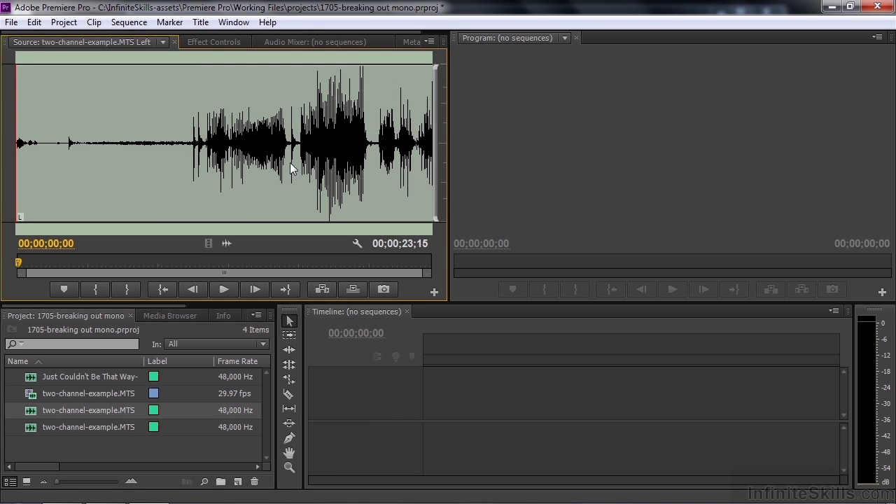
double_click(32, 427)
double_click(32, 426)
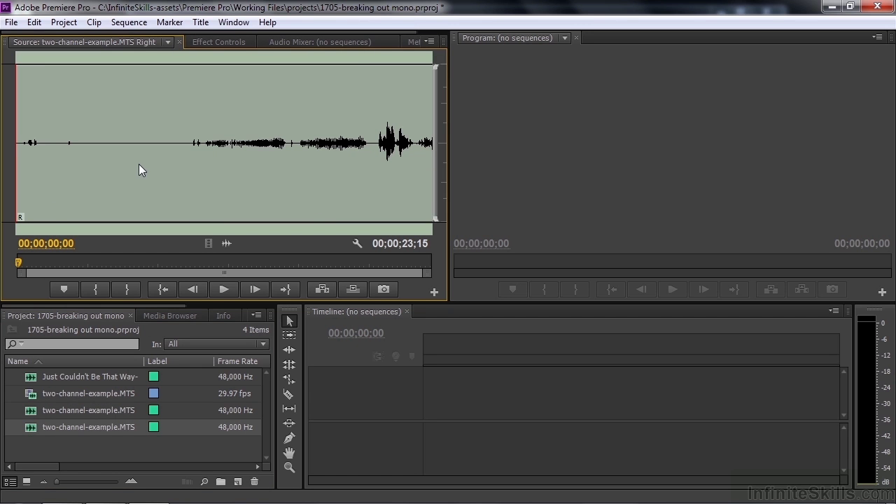
mouse_move(34, 428)
- Widen the Name column, then play and stop the 5.1 WAV showing L, R, Ls, Rs, C, LFE
drag(144, 361, 203, 362)
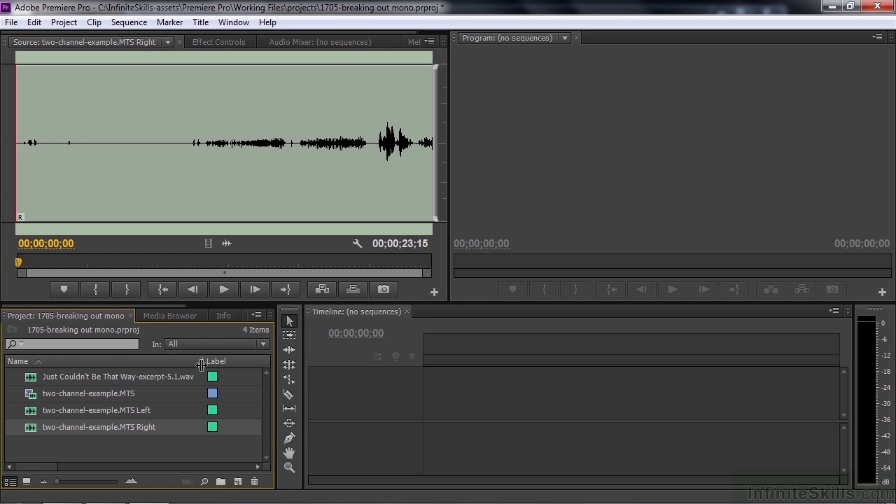
click(35, 379)
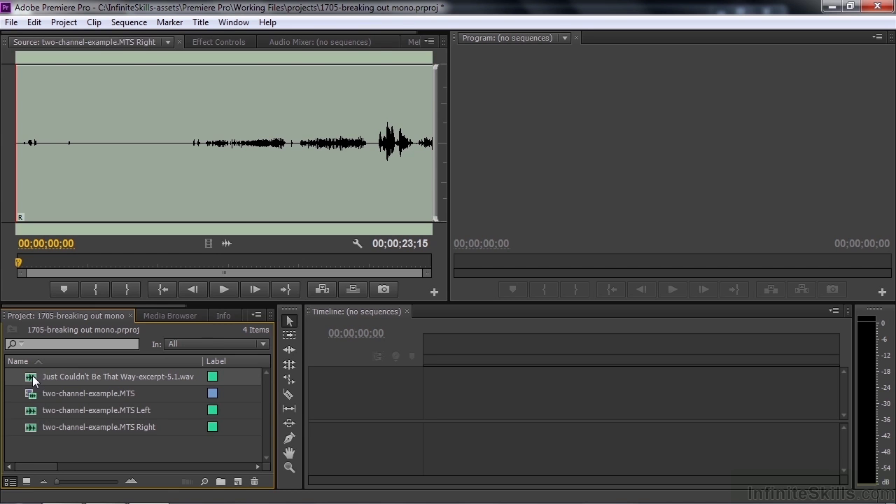
double_click(32, 379)
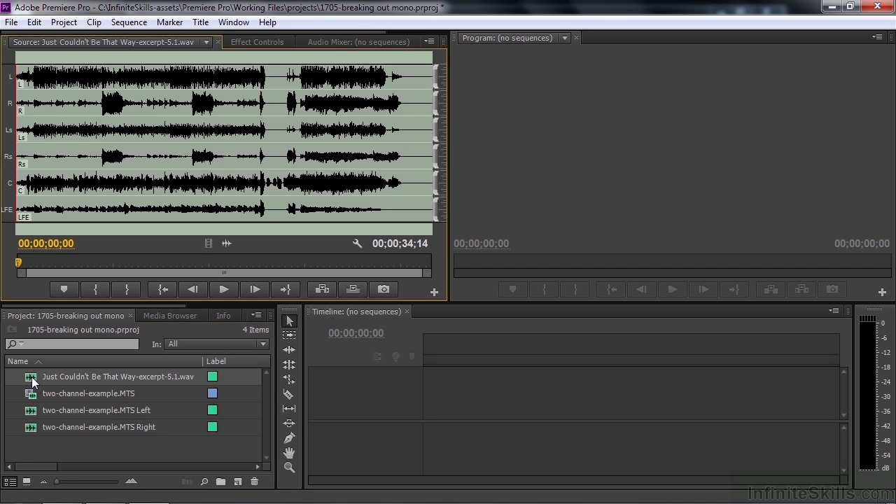
click(224, 292)
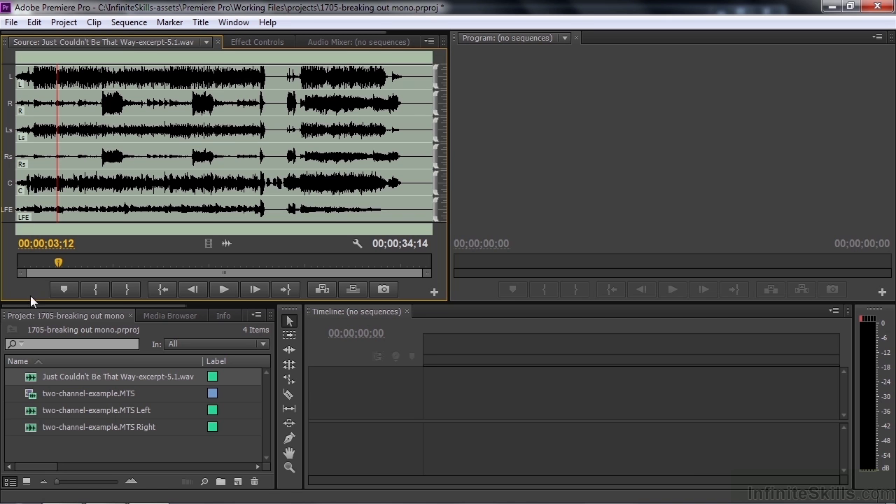
- Apply Breakout to Mono to the 5.1 WAV, creating Channel 1–6 clips, and widen the panel
click(33, 379)
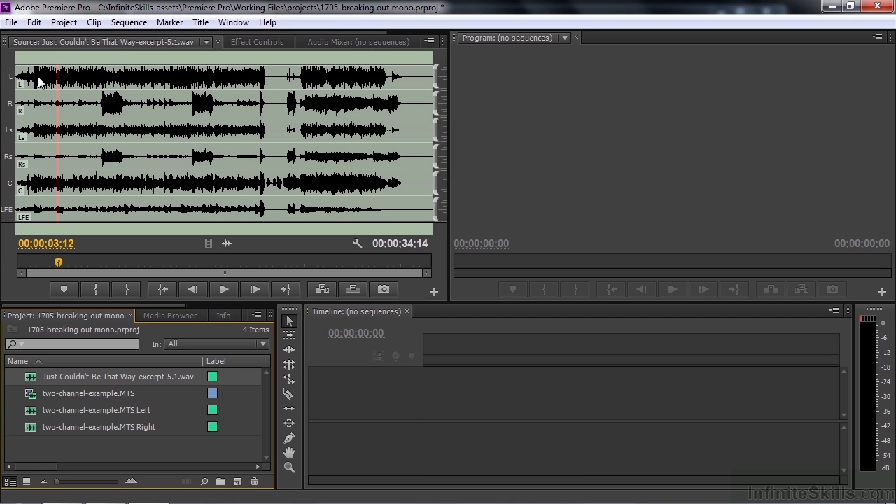
click(93, 23)
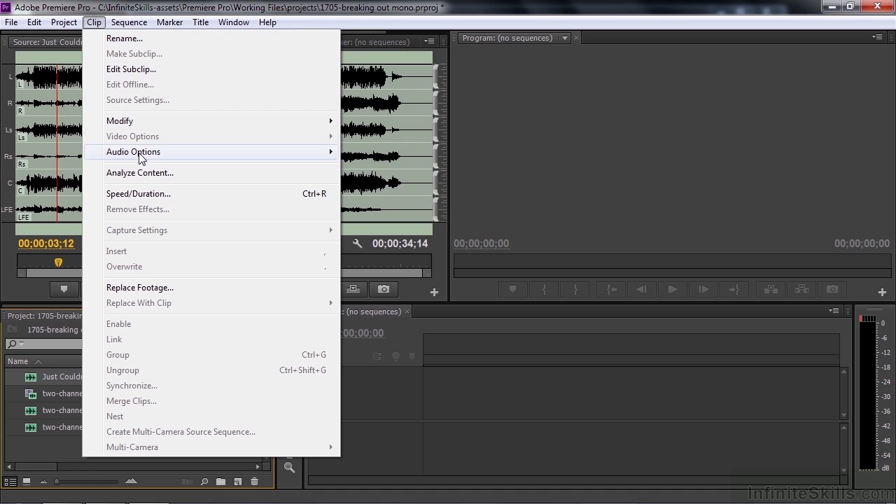
mouse_move(110, 156)
click(395, 167)
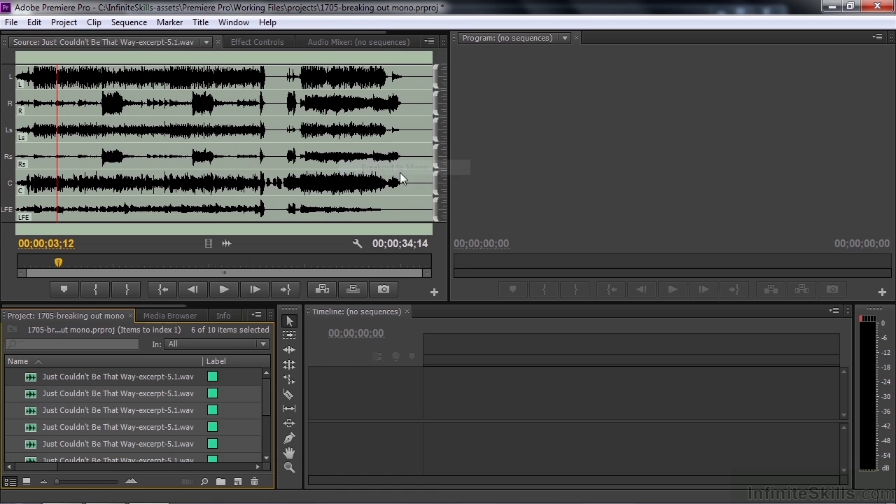
drag(275, 422, 302, 407)
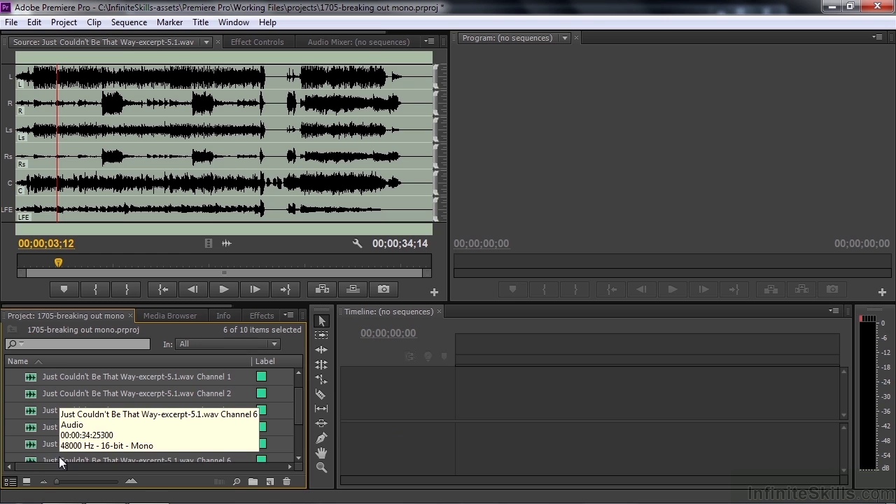
- Load and play the Channel 1 mono clip in the Source monitor
key(ctrl+shift+a)
double_click(30, 382)
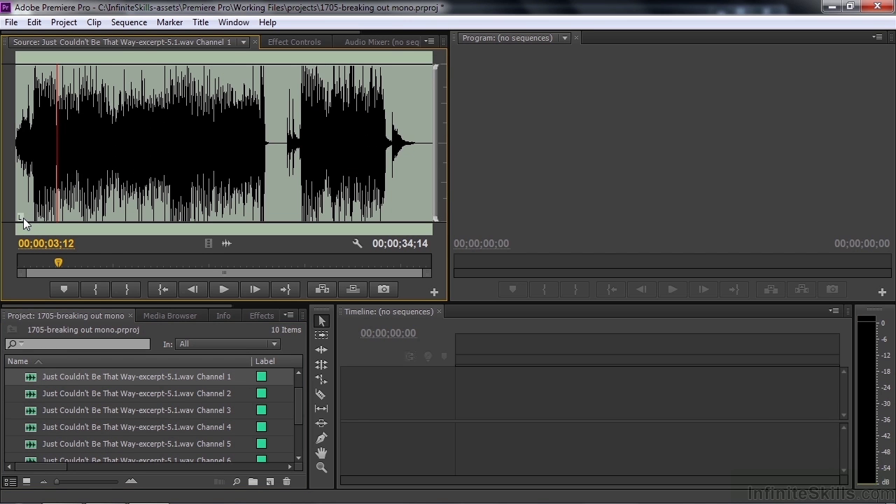
double_click(30, 393)
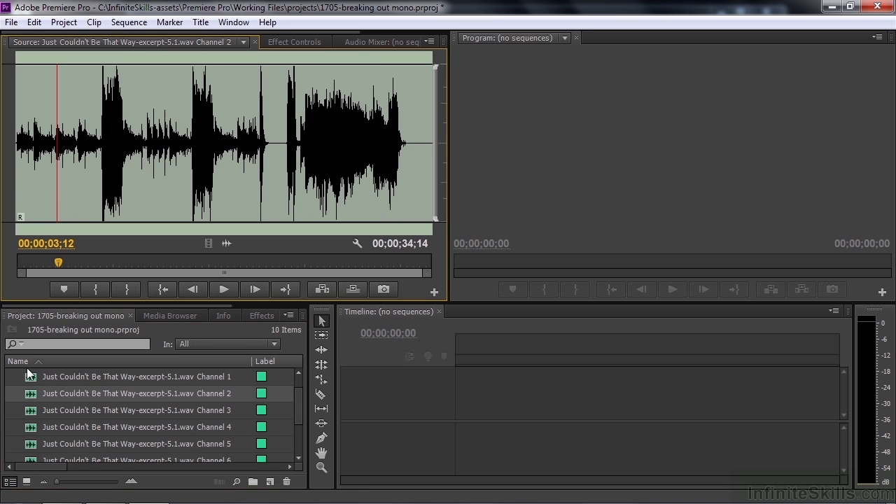
double_click(33, 379)
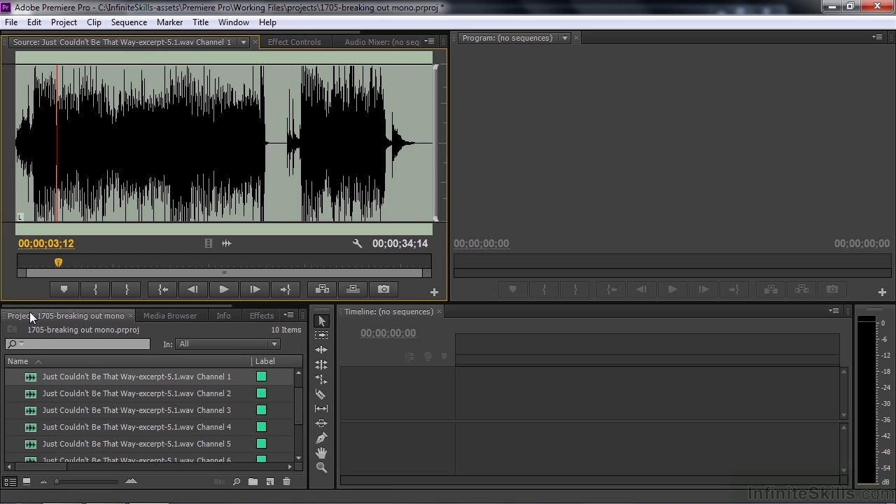
key(space)
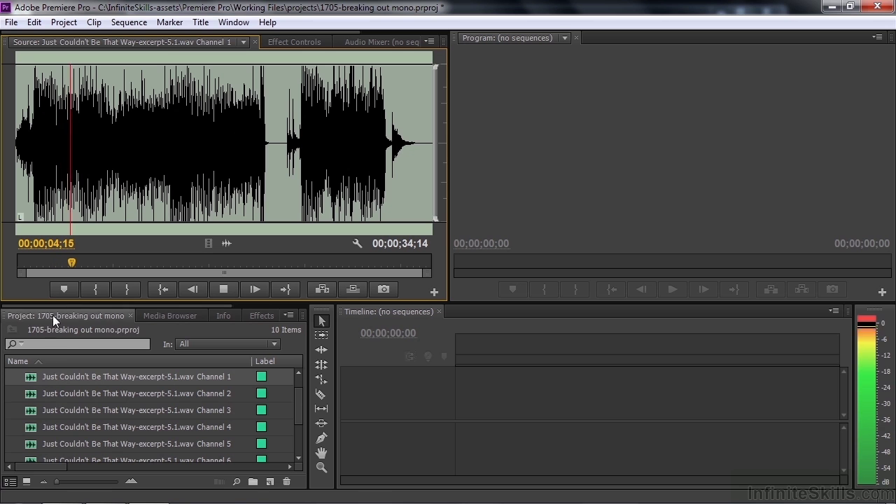
key(space)
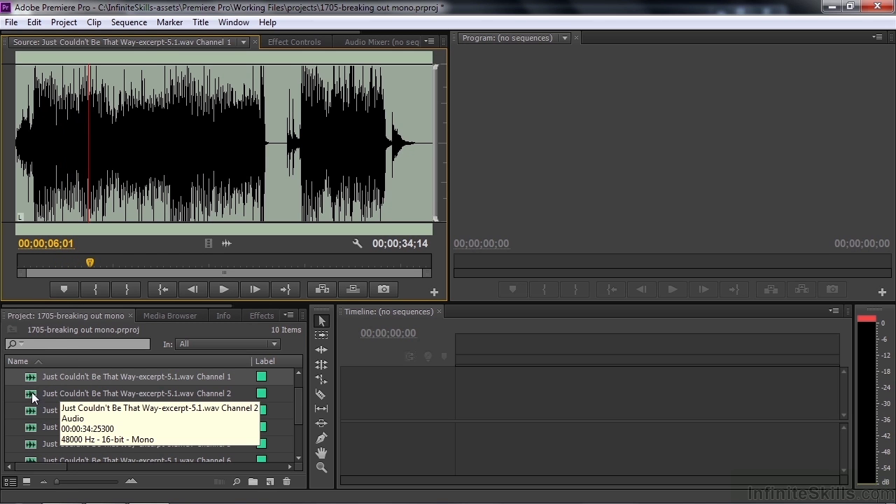
- Play the Channel 2 clip, then load Channel 3 and the Channel 4 Rs surround clip
double_click(32, 395)
key(space)
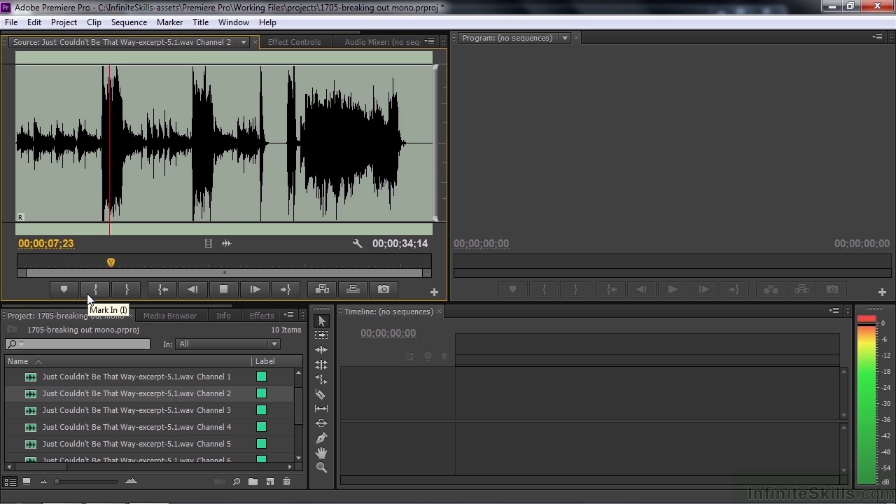
key(space)
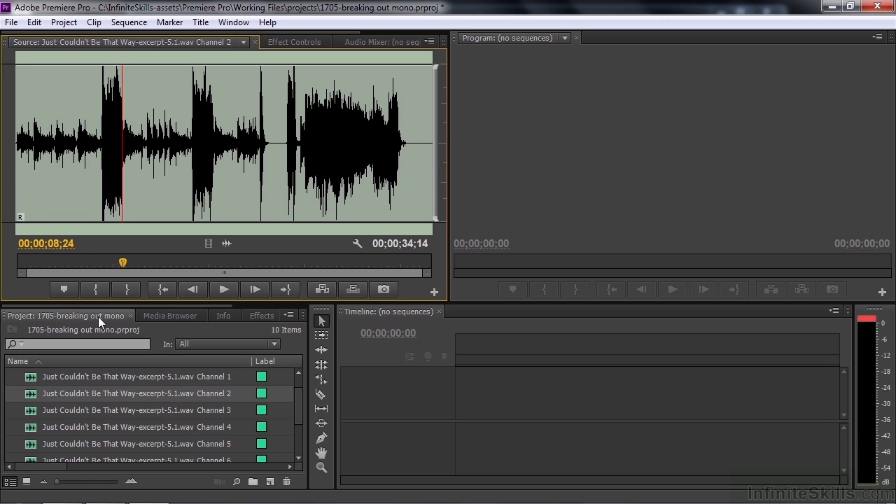
double_click(32, 412)
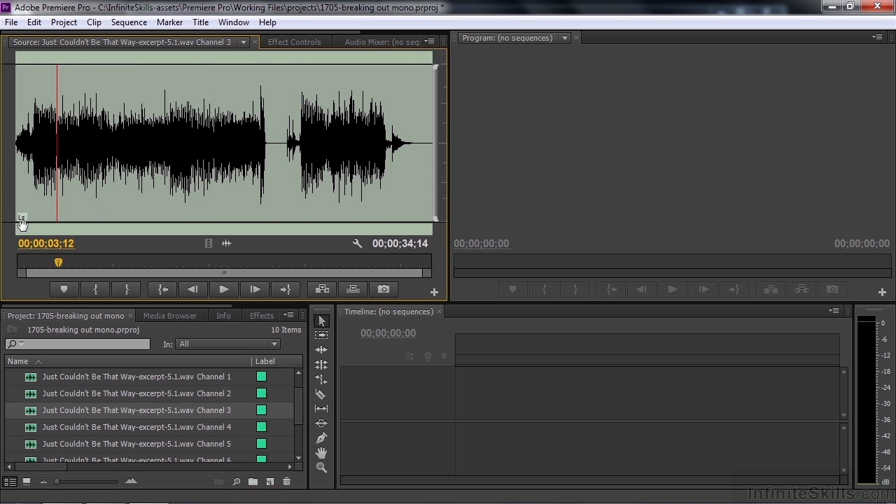
double_click(30, 428)
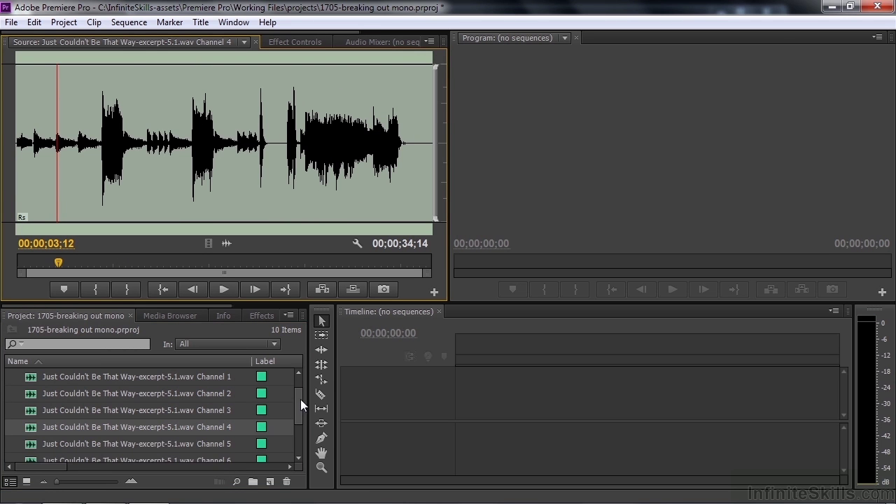
drag(297, 399, 299, 408)
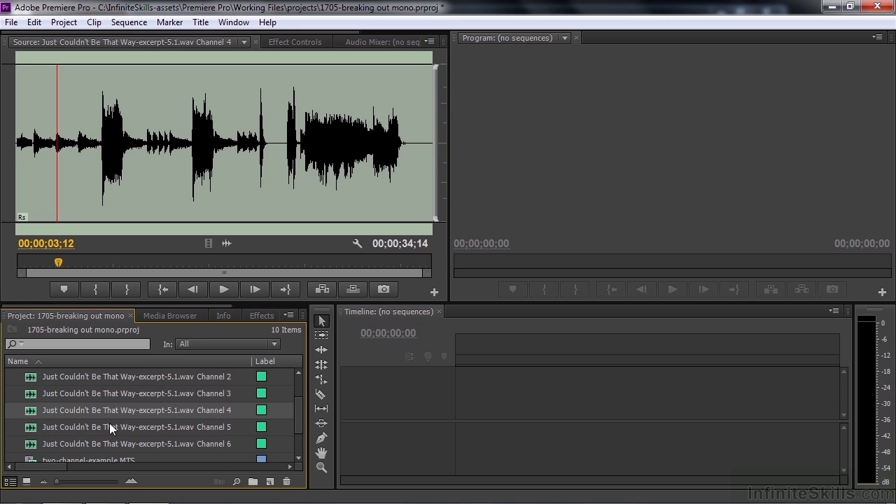
- Rewind and play the Channel 5 mono clip in the Source monitor
double_click(32, 428)
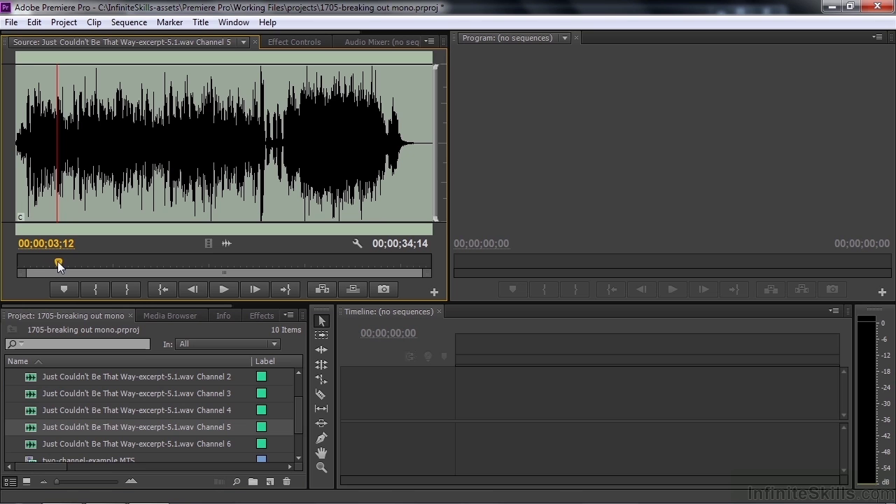
drag(58, 262, 24, 263)
key(space)
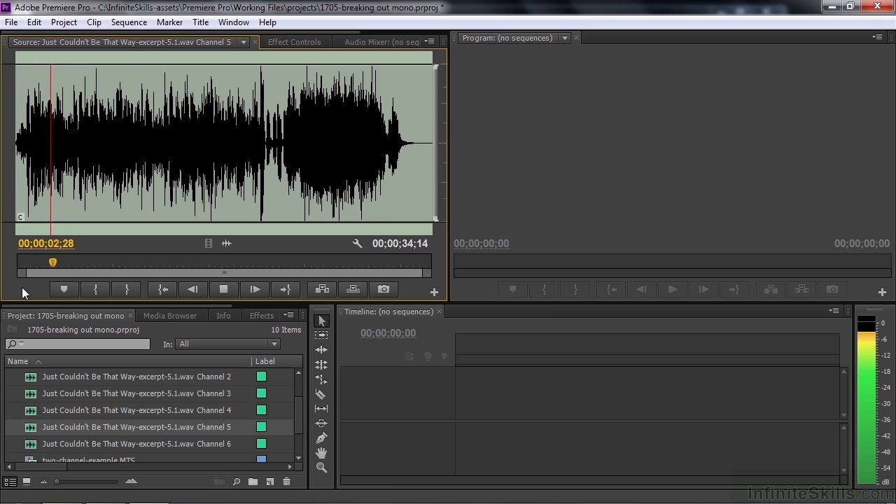
click(222, 291)
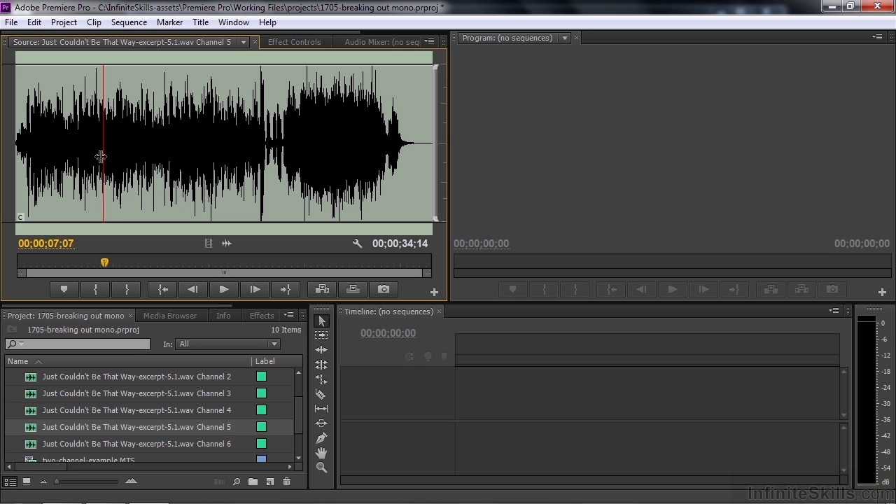
- Play the Channel 6 LFE clip and confirm Channel 1 is listed as Mono
scroll(269, 420, down, 2)
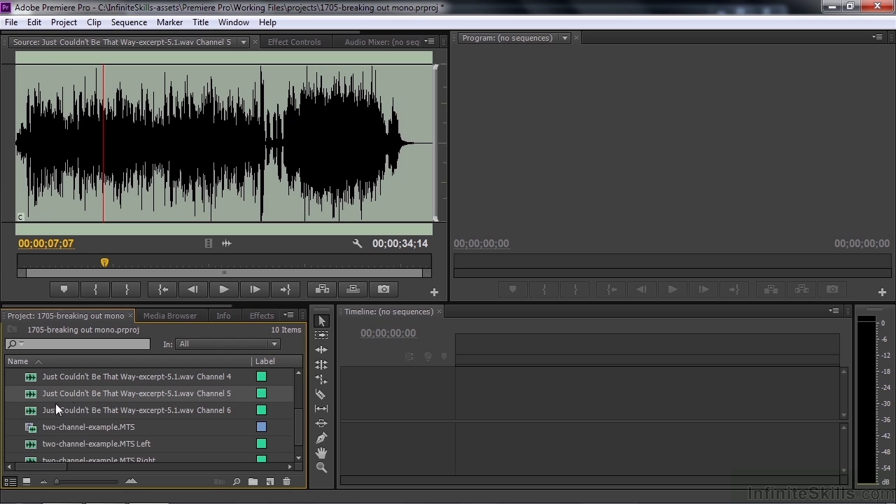
double_click(33, 410)
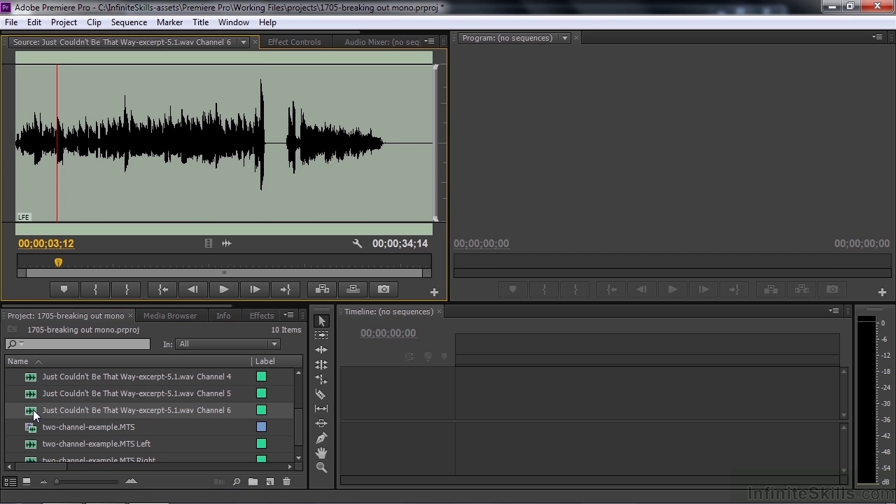
key(space)
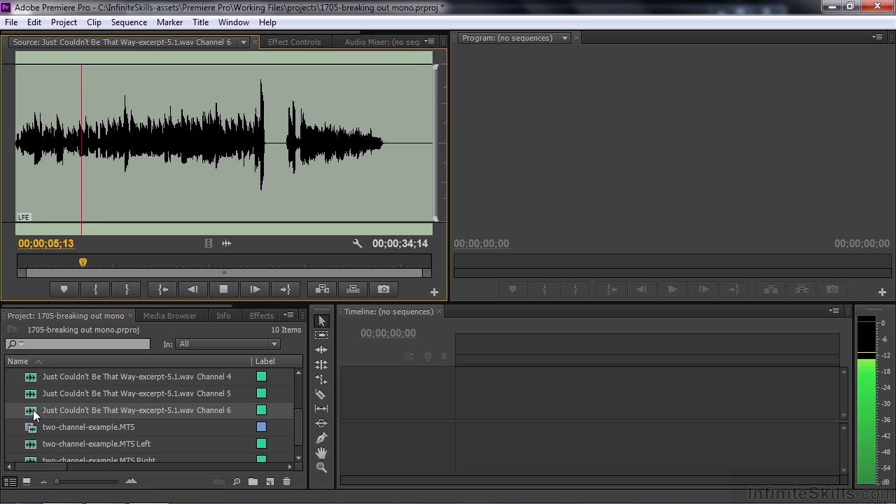
key(space)
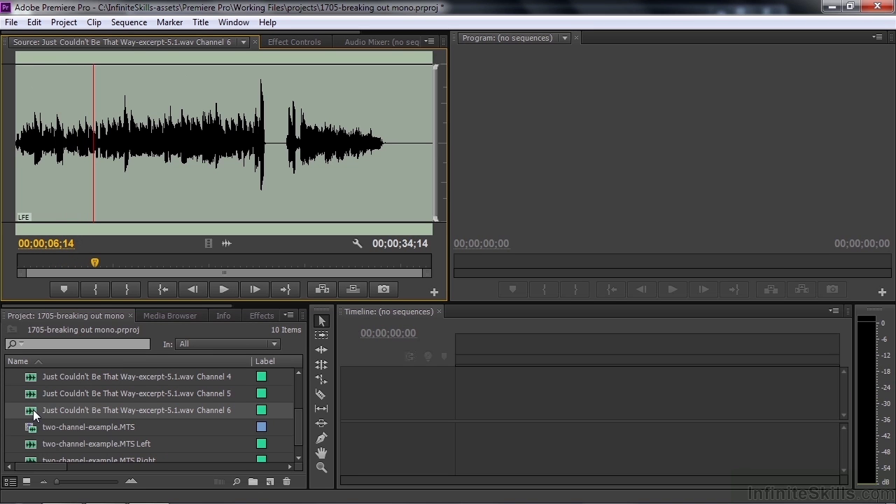
drag(300, 420, 299, 387)
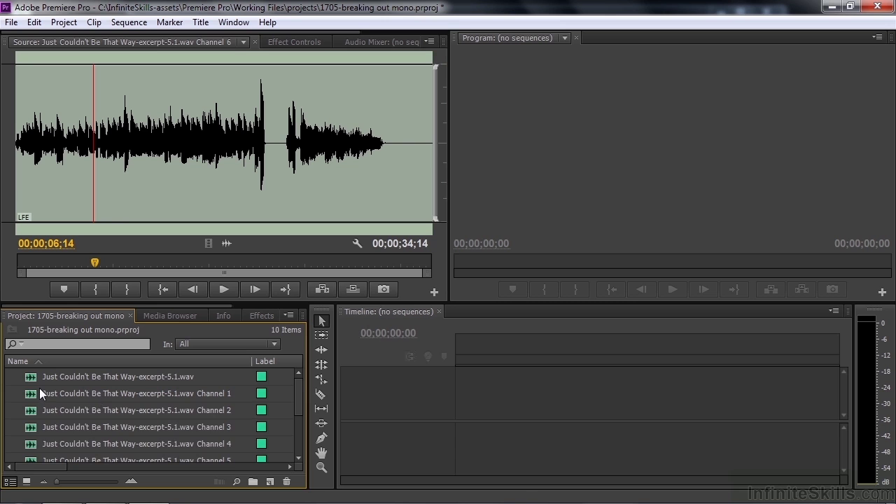
mouse_move(38, 392)
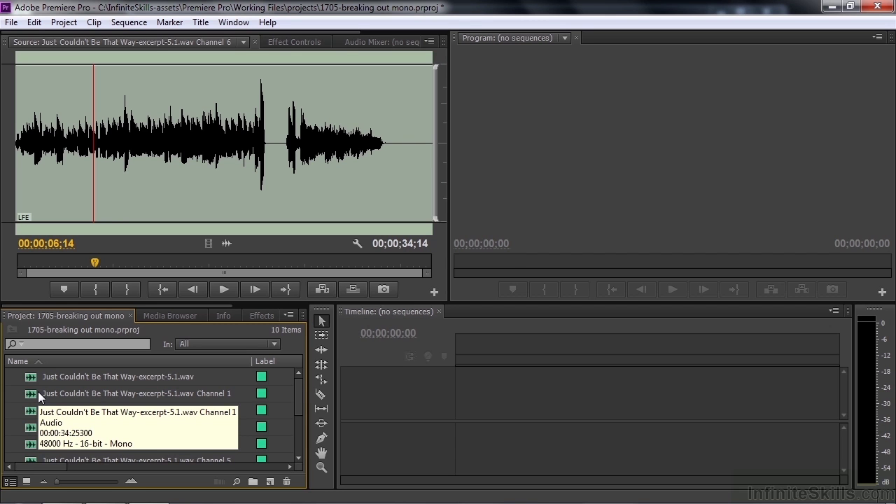